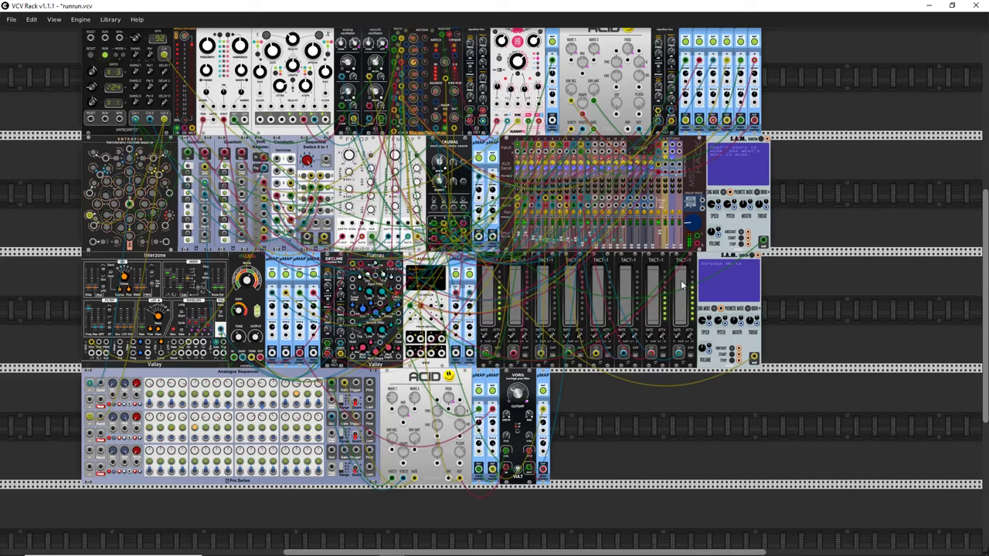
Examine the two S.A.M. speech modules up close, including their text screens, controls and output connections.
scroll(769, 232, up, 2)
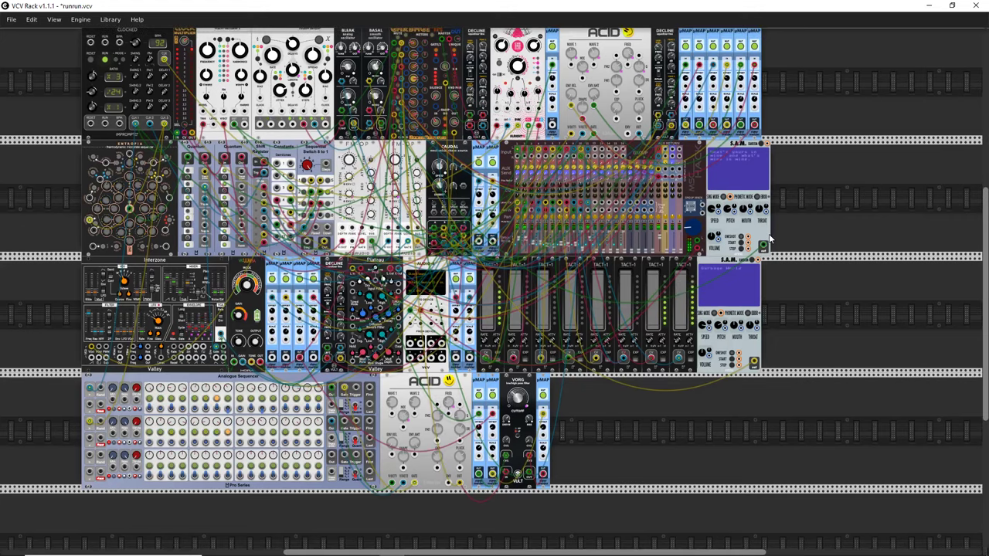
scroll(772, 251, up, 2)
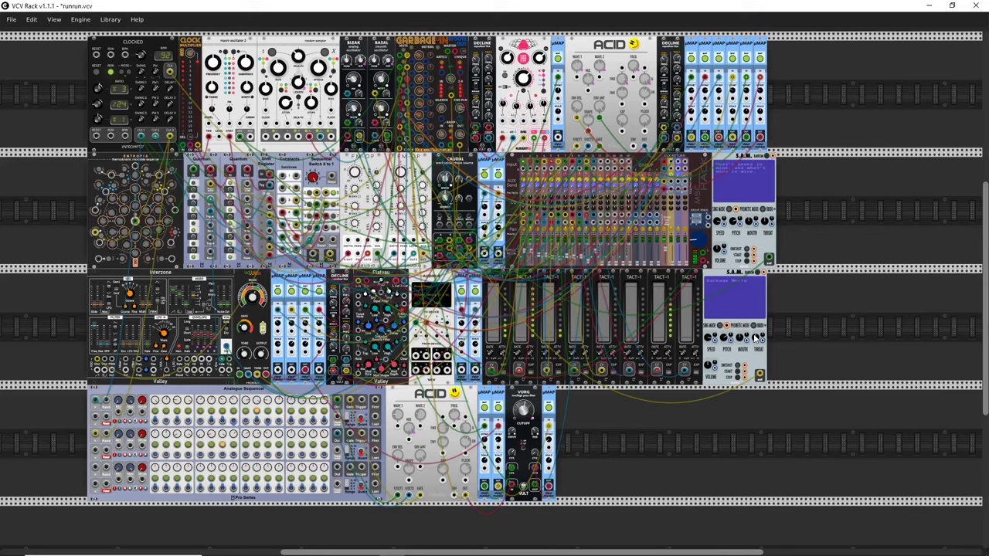
scroll(751, 302, up, 2)
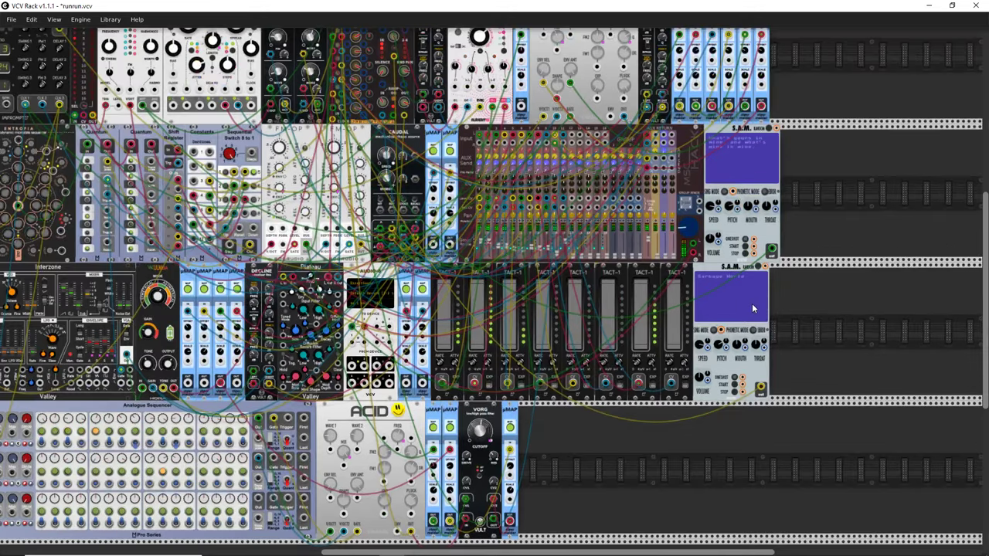
scroll(750, 301, up, 3)
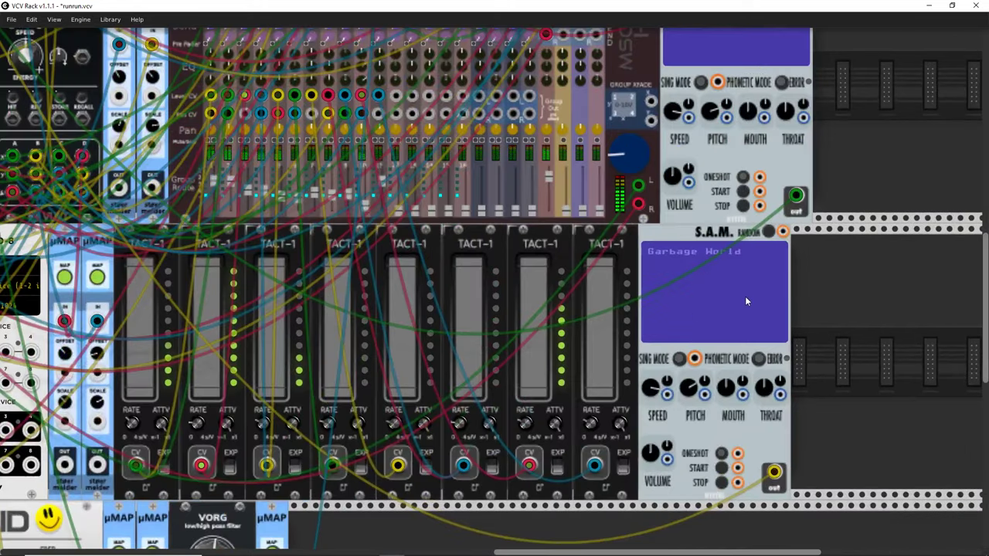
scroll(740, 289, up, 2)
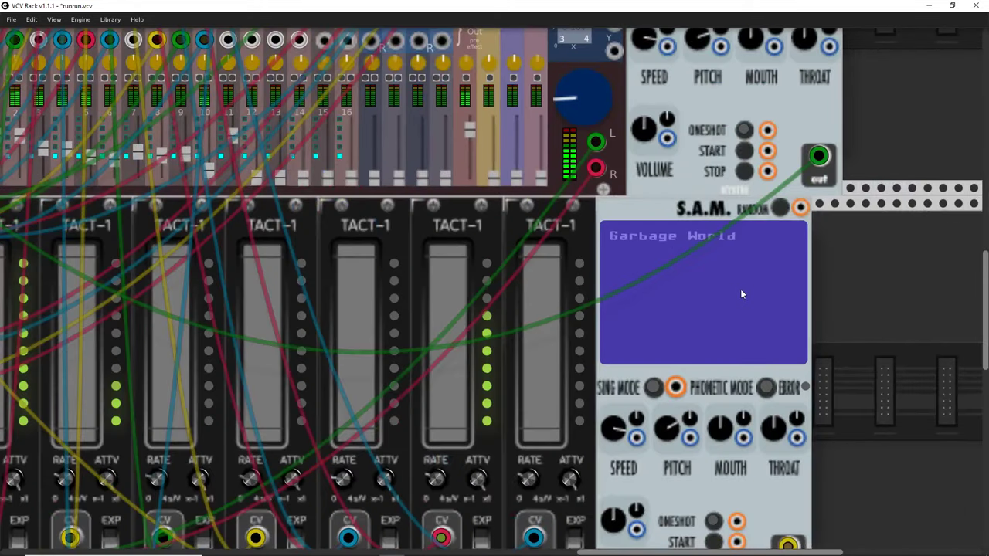
scroll(740, 291, down, 2)
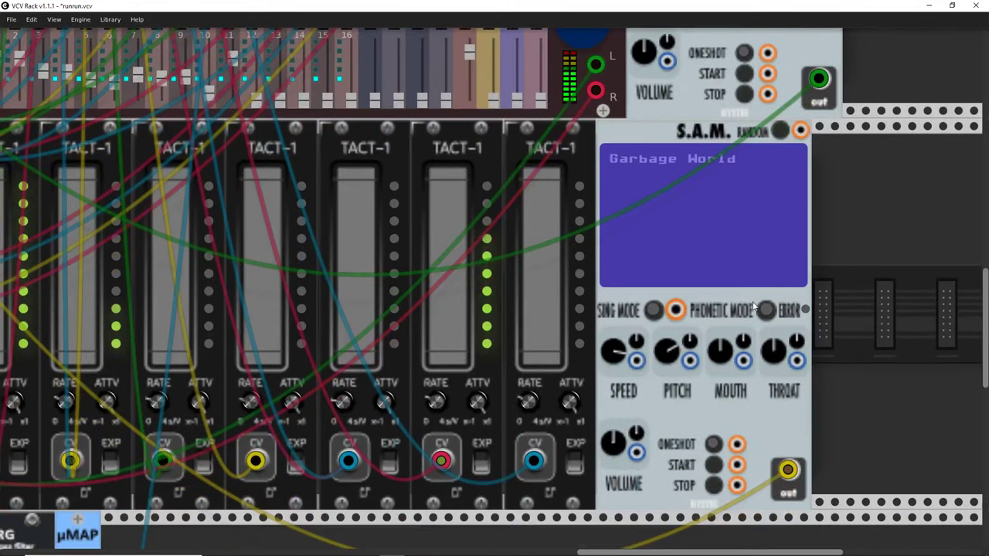
scroll(753, 306, up, 6)
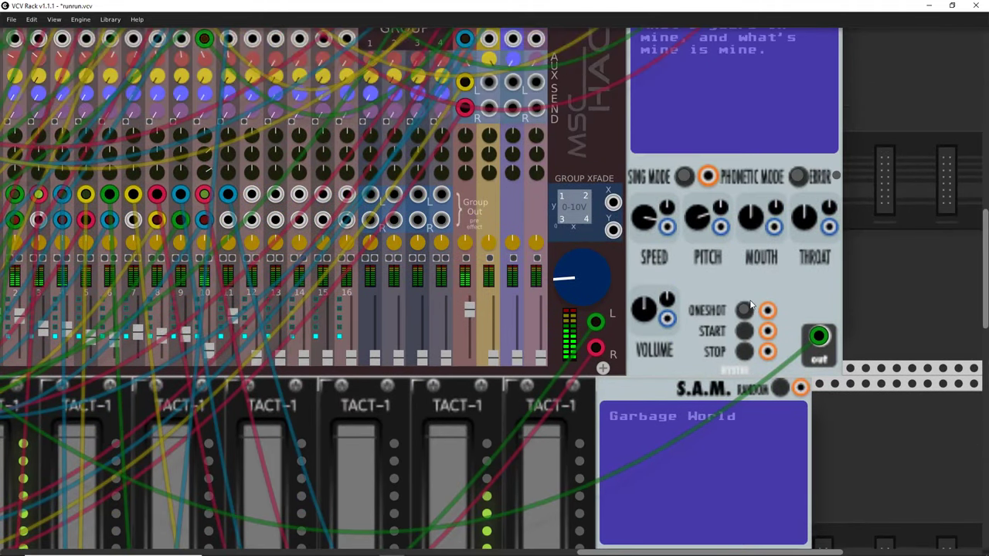
scroll(750, 305, up, 1)
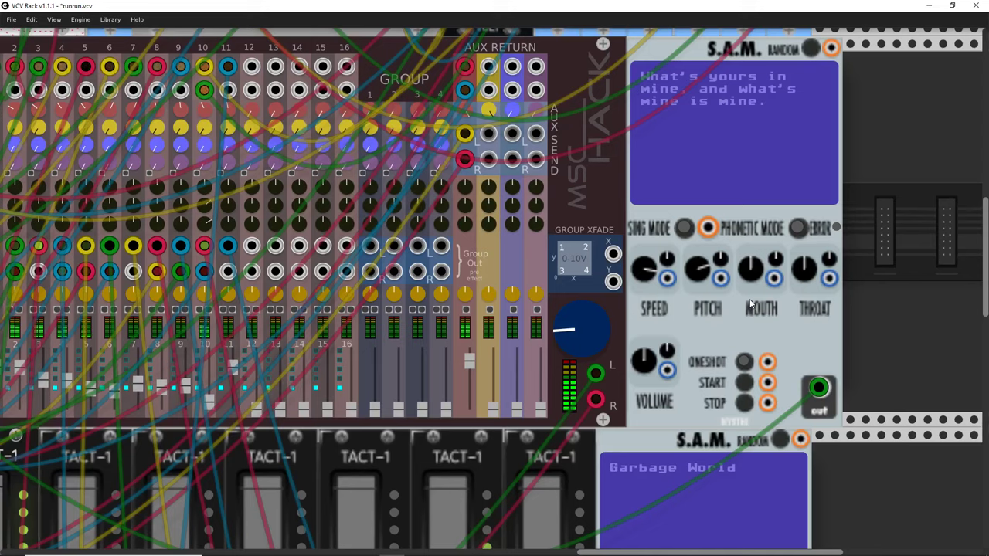
scroll(749, 305, down, 1)
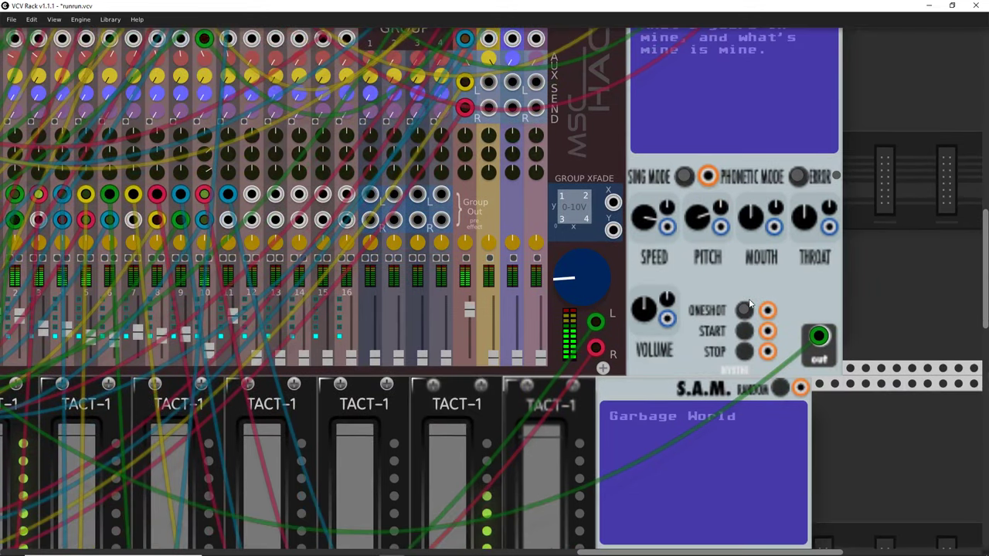
scroll(750, 305, down, 1)
scroll(749, 305, down, 2)
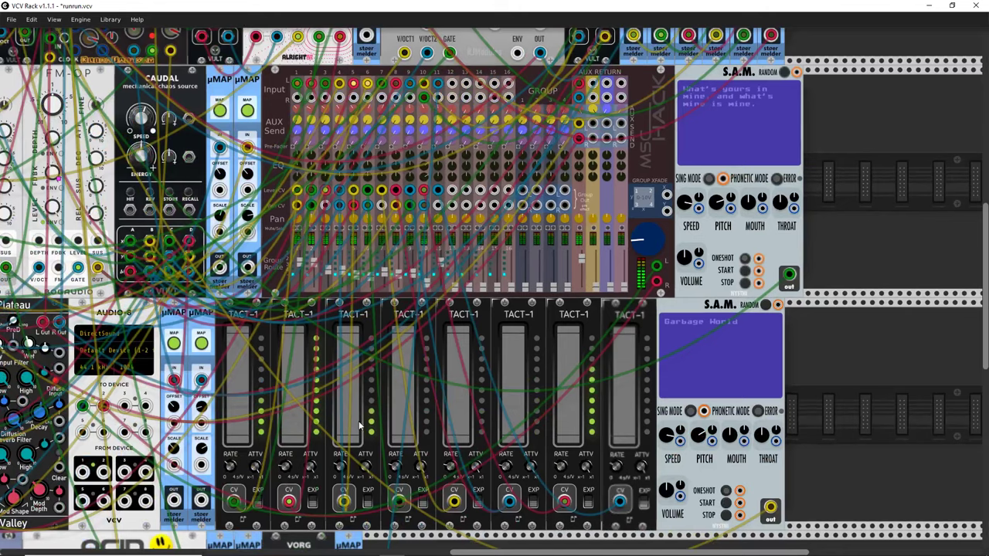
Survey the TACT-1 controllers and the neighbouring effect modules, plus the Acid and VORG modules in the bottom row.
drag(325, 441, 521, 342)
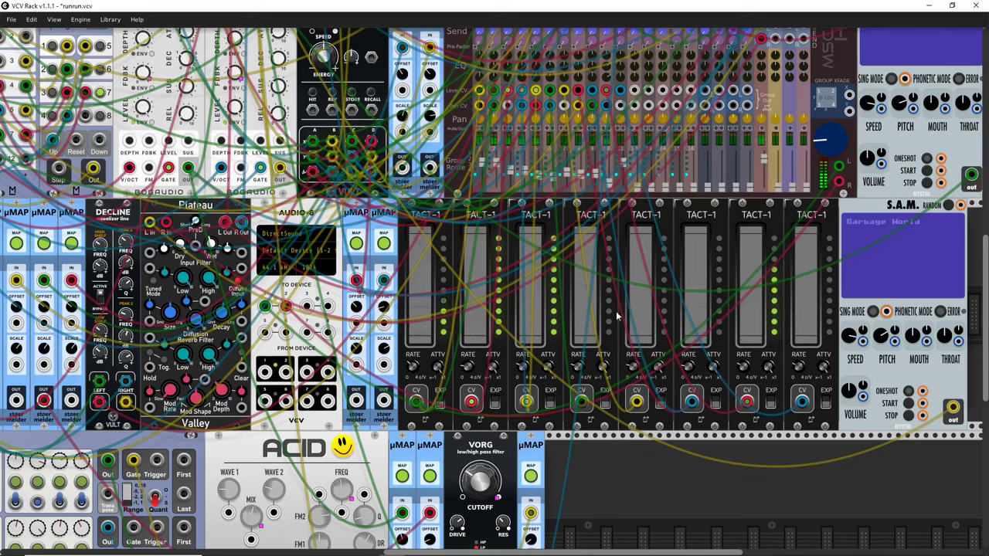
drag(664, 307, 355, 344)
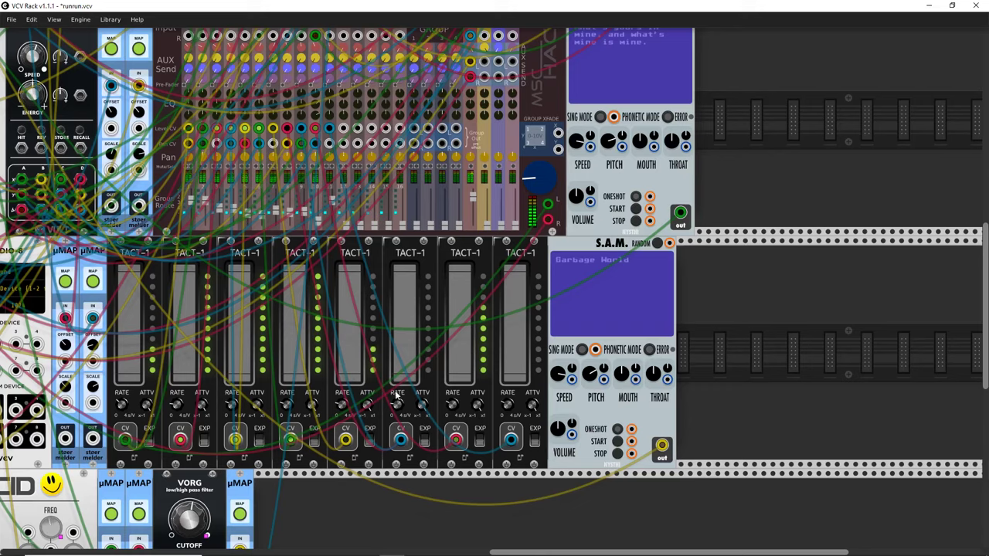
mouse_move(552, 553)
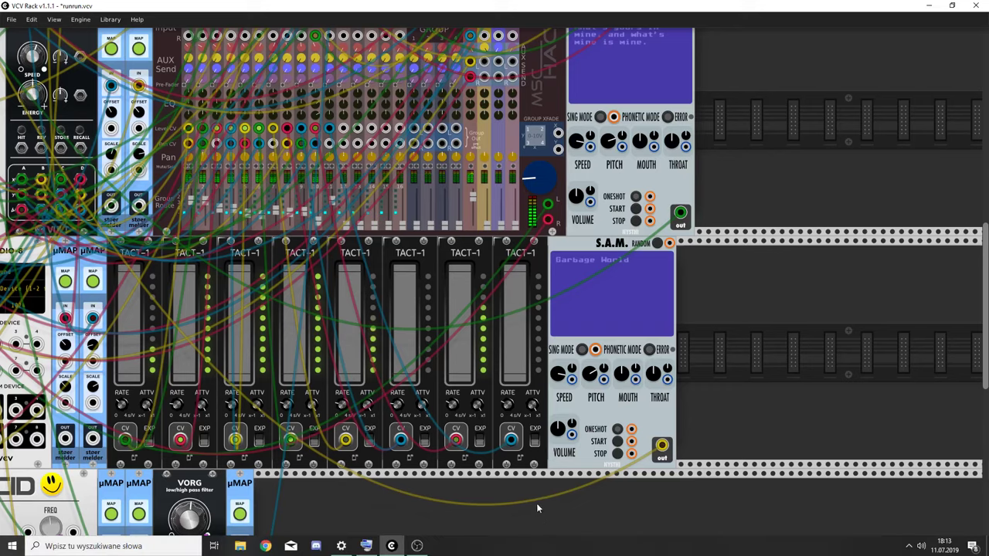
drag(364, 503, 981, 495)
scroll(395, 287, up, 2)
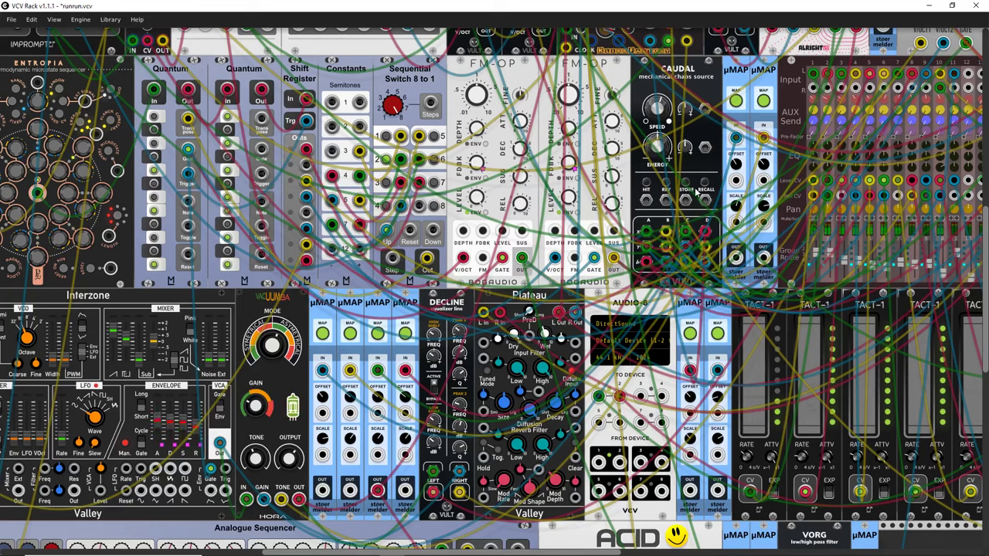
drag(585, 147, 202, 91)
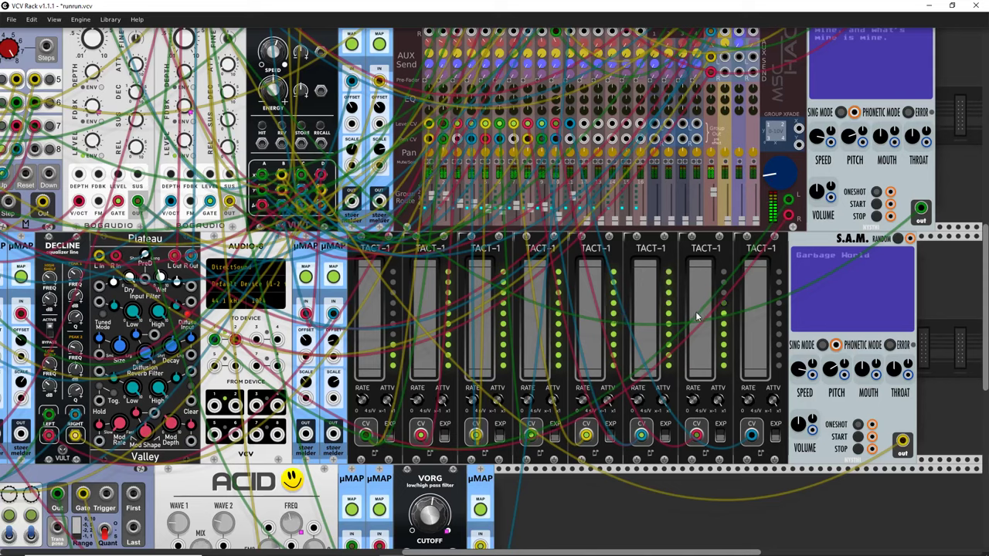
scroll(588, 312, down, 2)
scroll(589, 312, left, 3)
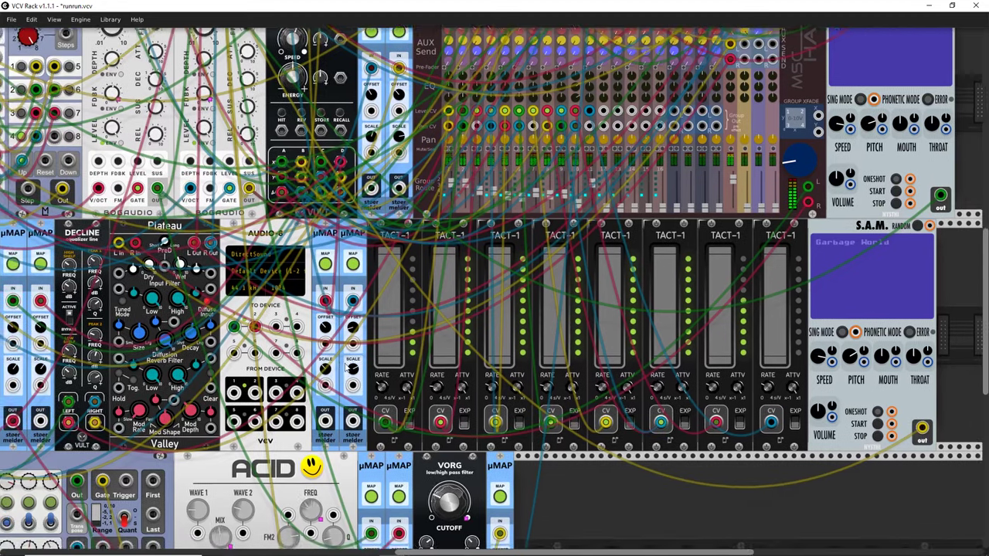
scroll(431, 313, down, 3)
scroll(430, 314, left, 3)
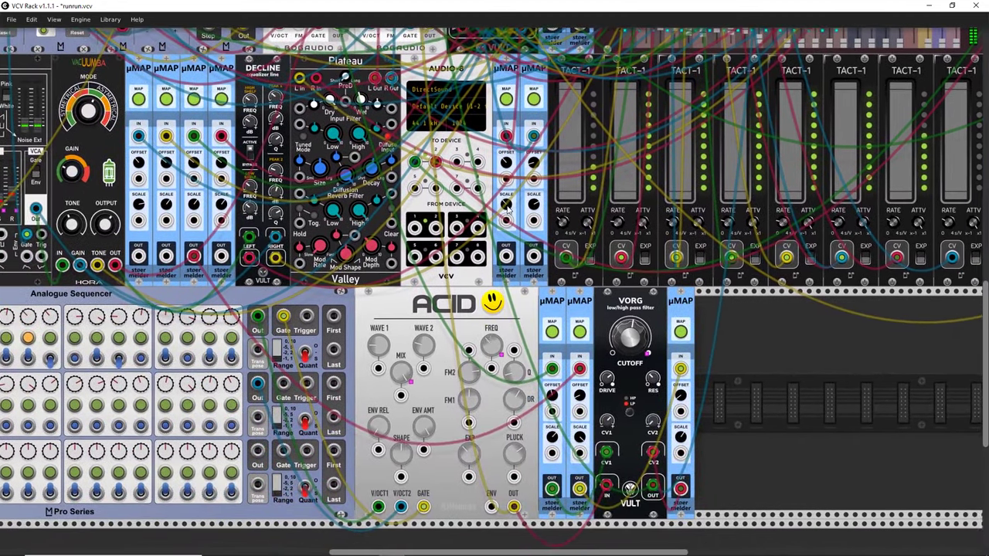
scroll(512, 226, up, 1)
scroll(512, 226, right, 2)
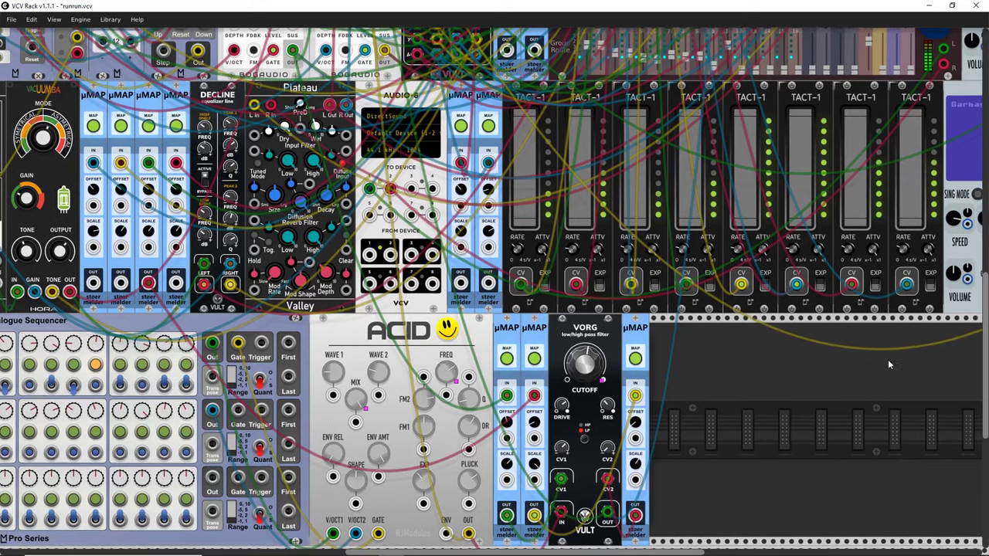
Patch a cable between the Analogue Sequencer's first-row Reset input and the Clocked module's RESET output.
drag(887, 359, 809, 352)
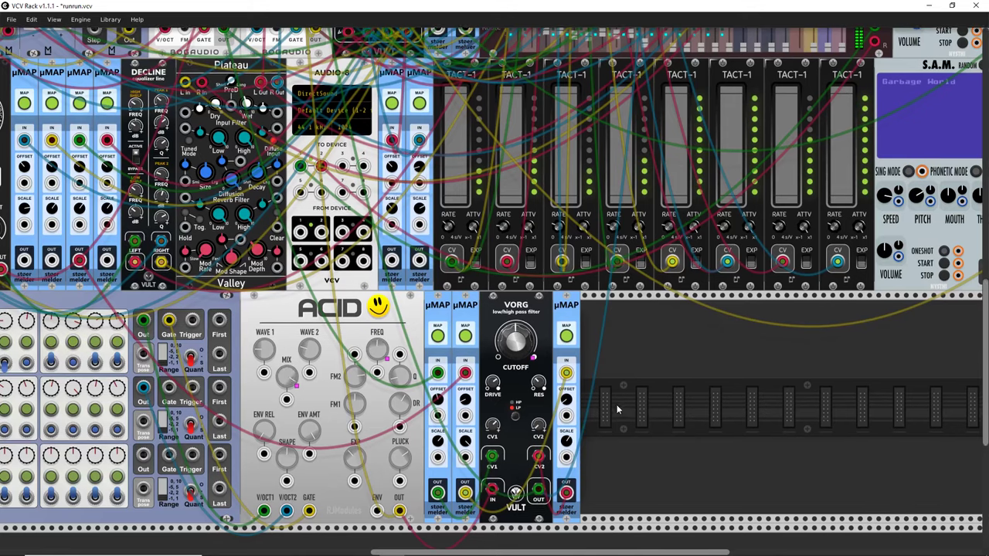
drag(617, 410, 984, 375)
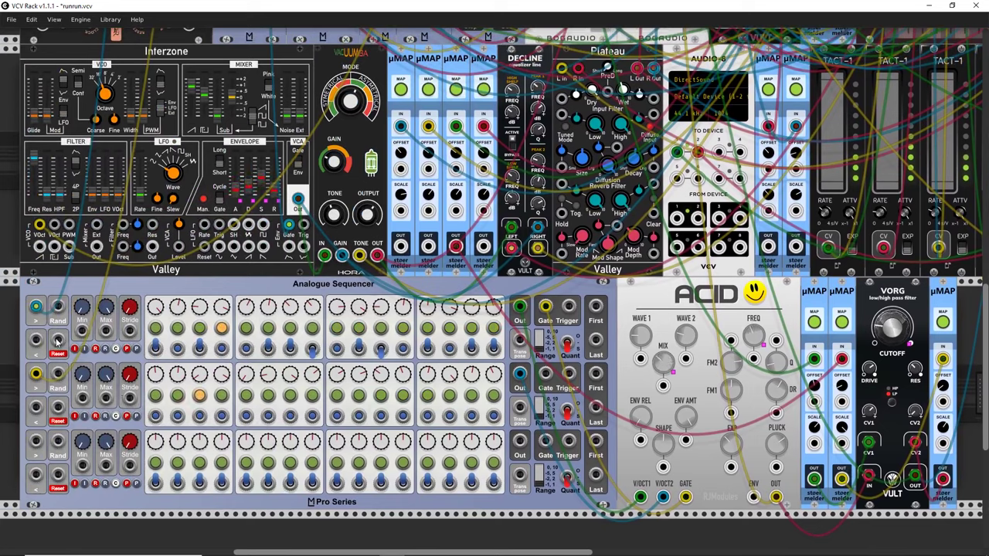
mouse_move(56, 342)
mouse_down()
mouse_move(42, 296)
mouse_move(35, 7)
mouse_move(31, 189)
mouse_move(3, 195)
mouse_move(185, 255)
mouse_move(31, 29)
mouse_move(59, 196)
mouse_move(49, 352)
mouse_move(58, 358)
mouse_up()
scroll(2, 191, down, 2)
scroll(59, 195, down, 7)
drag(58, 425, 37, 68)
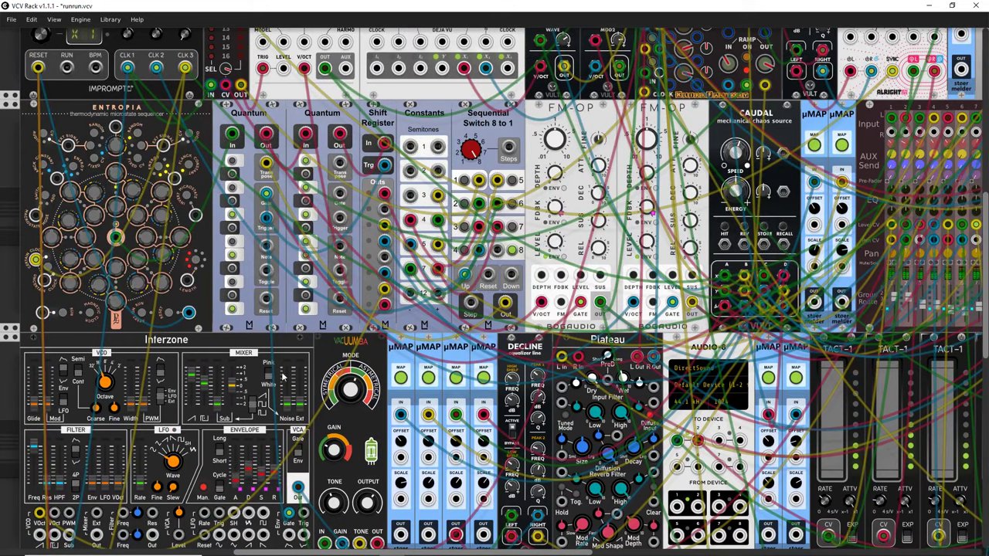
Patch a cable between the mixer's channel 12 input and the output of the "Garbage World" S.A.M. module.
scroll(280, 363, down, 3)
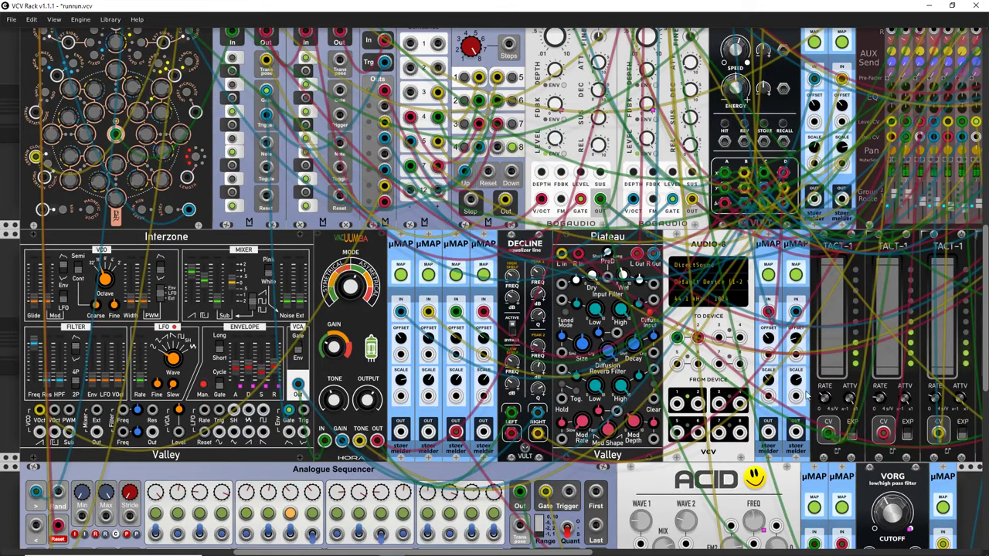
scroll(807, 396, right, 8)
scroll(807, 395, down, 1)
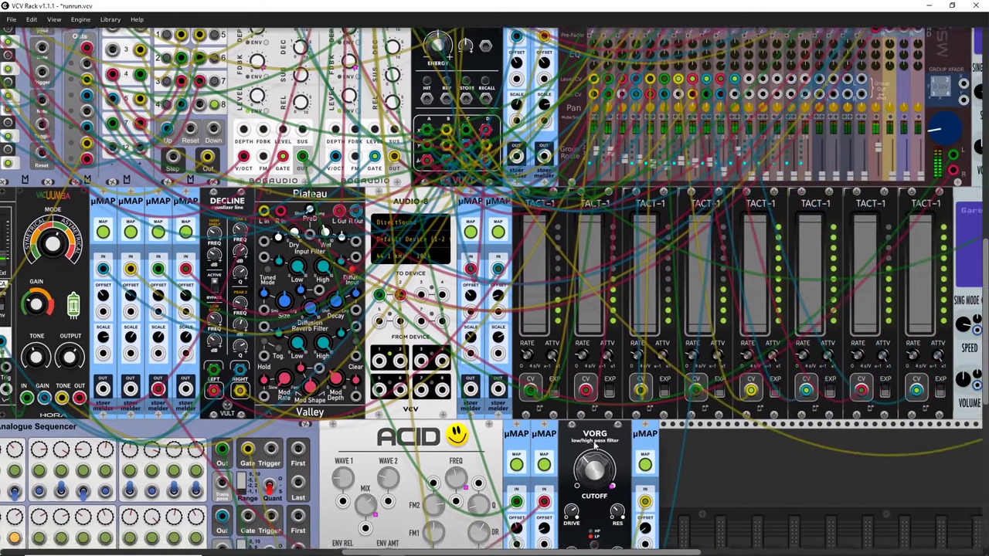
scroll(595, 445, right, 7)
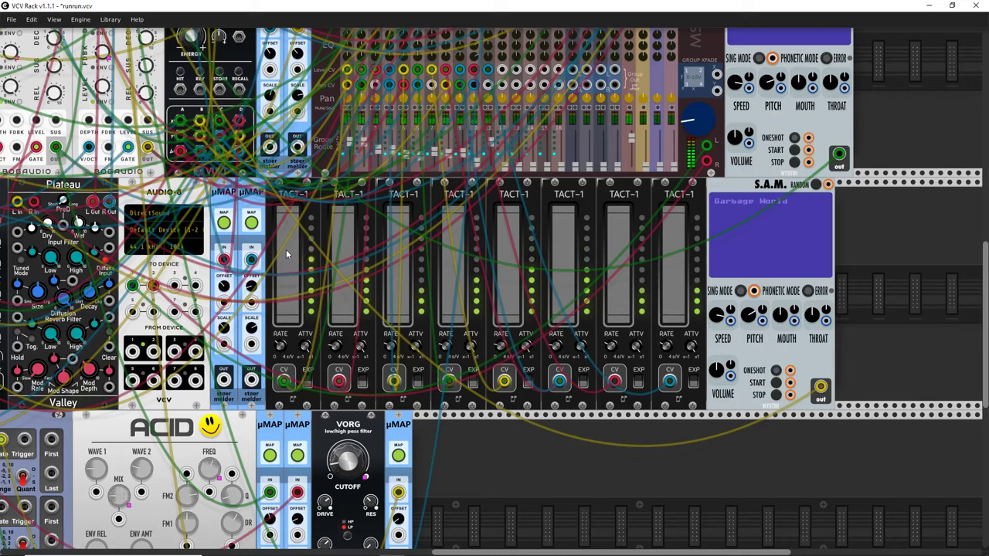
scroll(473, 265, up, 3)
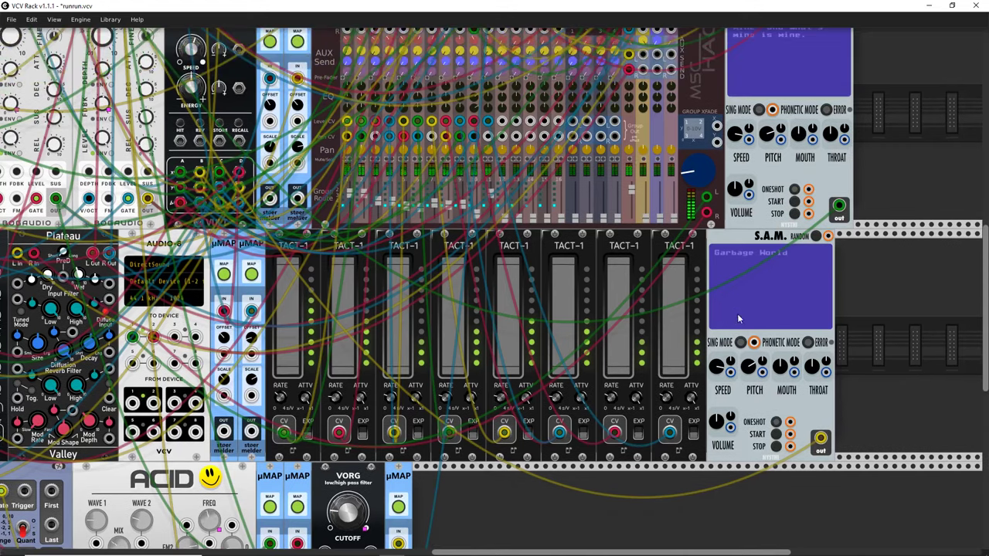
scroll(653, 299, down, 1)
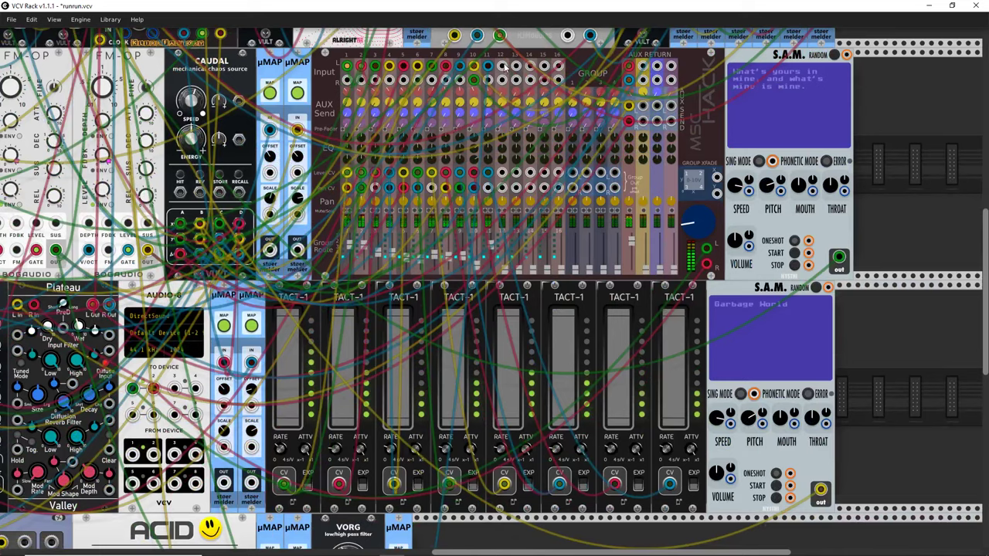
drag(503, 67, 820, 490)
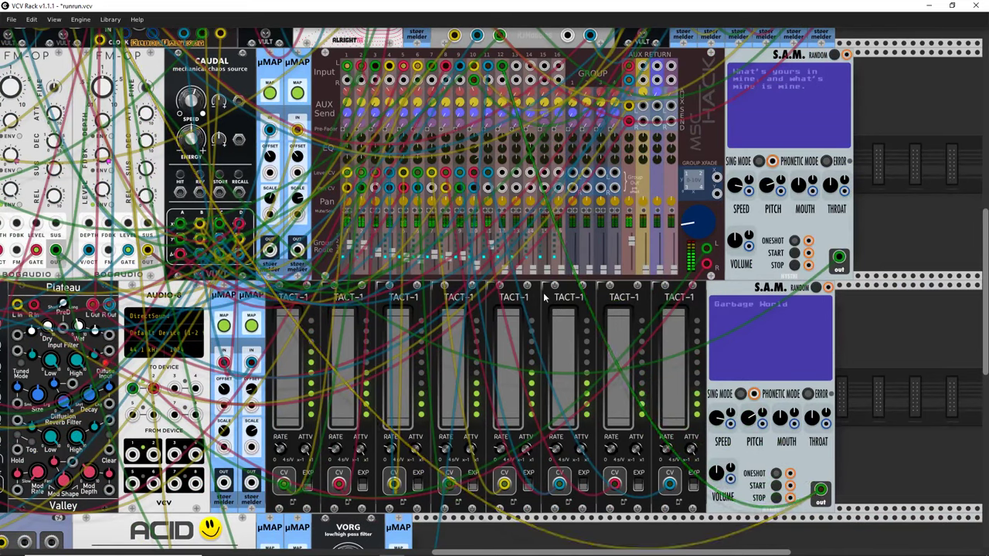
Inspect the TACT-1 controllers, the mixer and the Acid and VORG modules, then the clock and Entropia section.
scroll(576, 263, down, 1)
scroll(587, 263, down, 1)
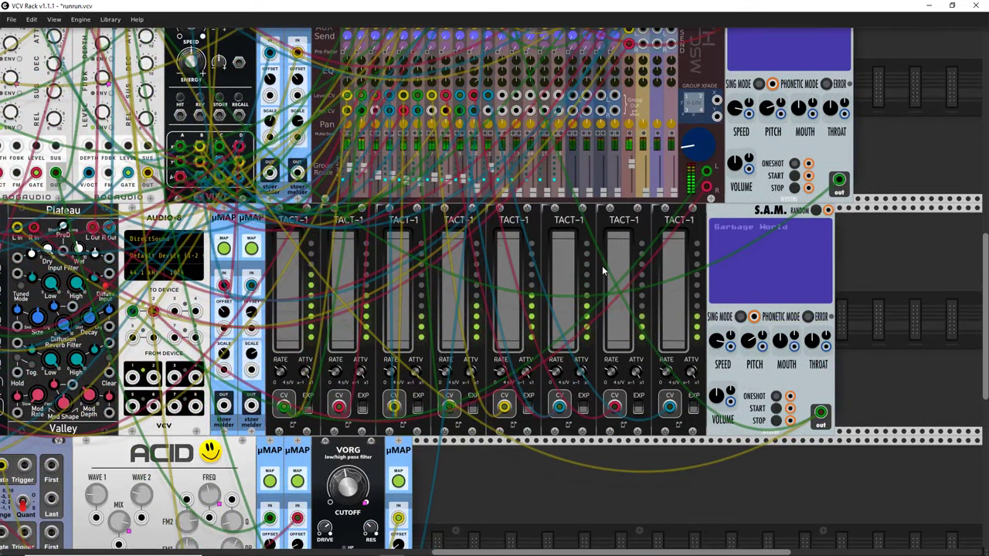
scroll(621, 285, up, 2)
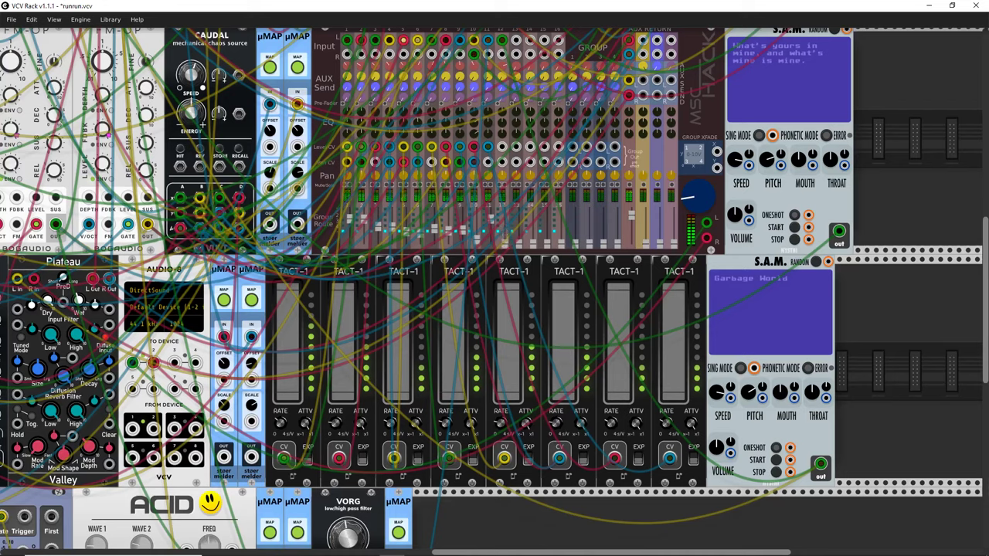
scroll(462, 374, down, 3)
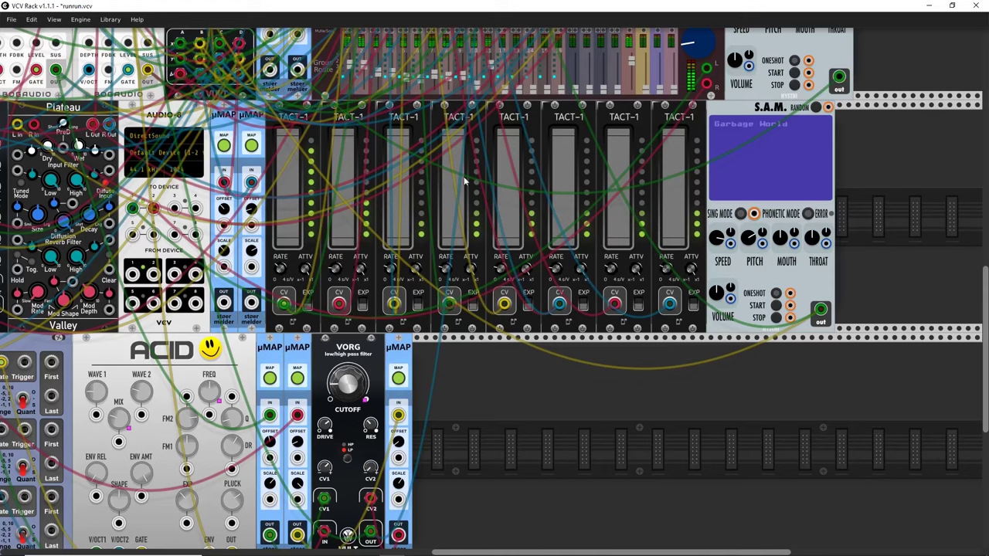
scroll(699, 218, up, 2)
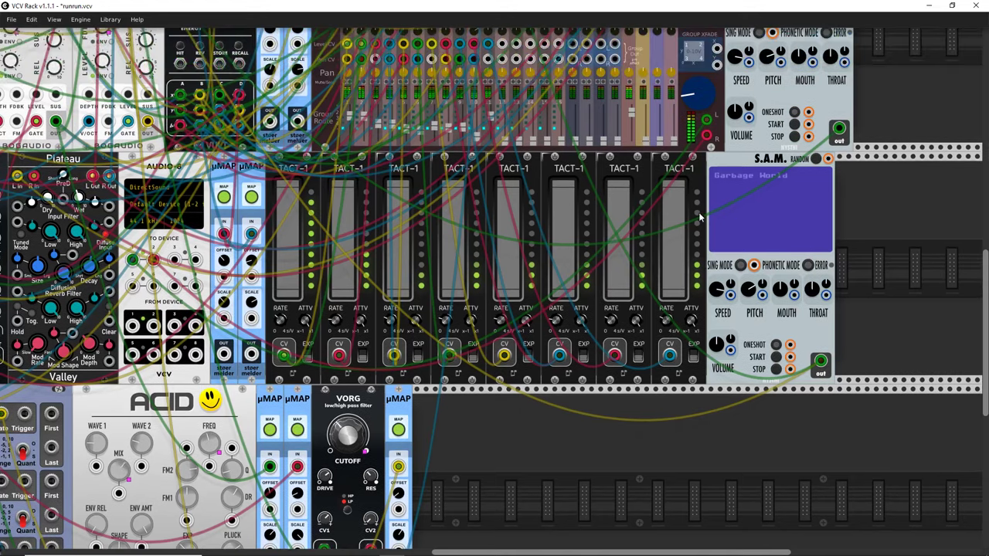
scroll(699, 218, up, 2)
scroll(517, 183, up, 3)
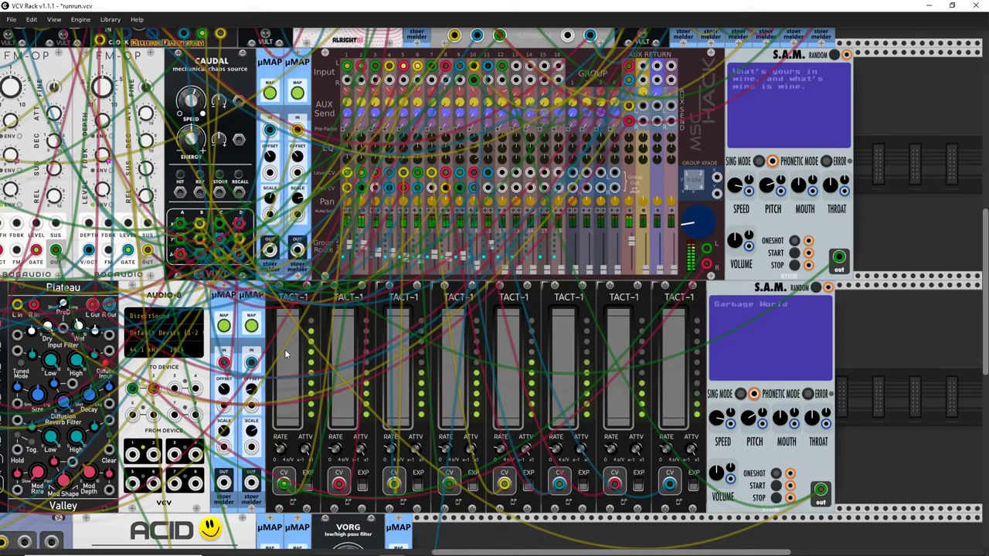
scroll(454, 475, down, 4)
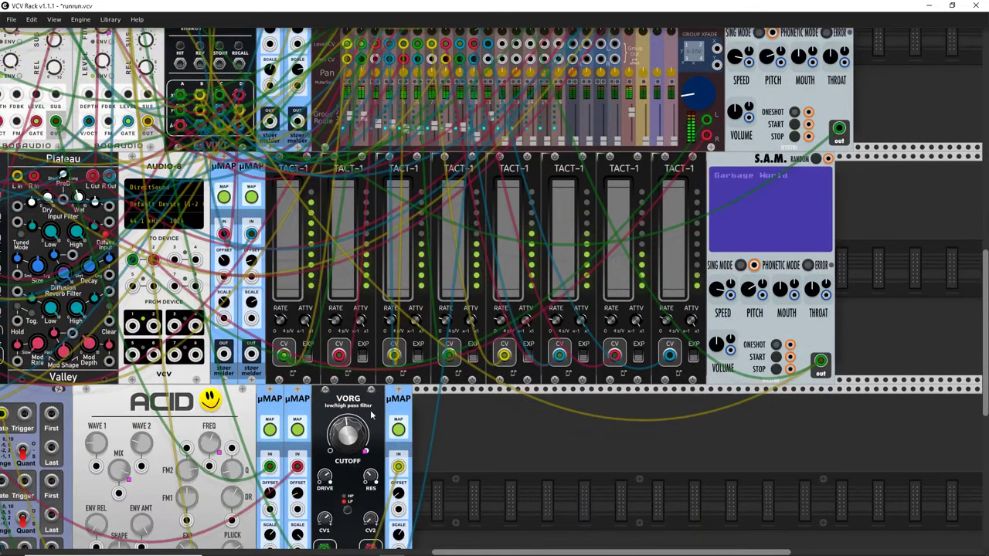
scroll(455, 475, down, 2)
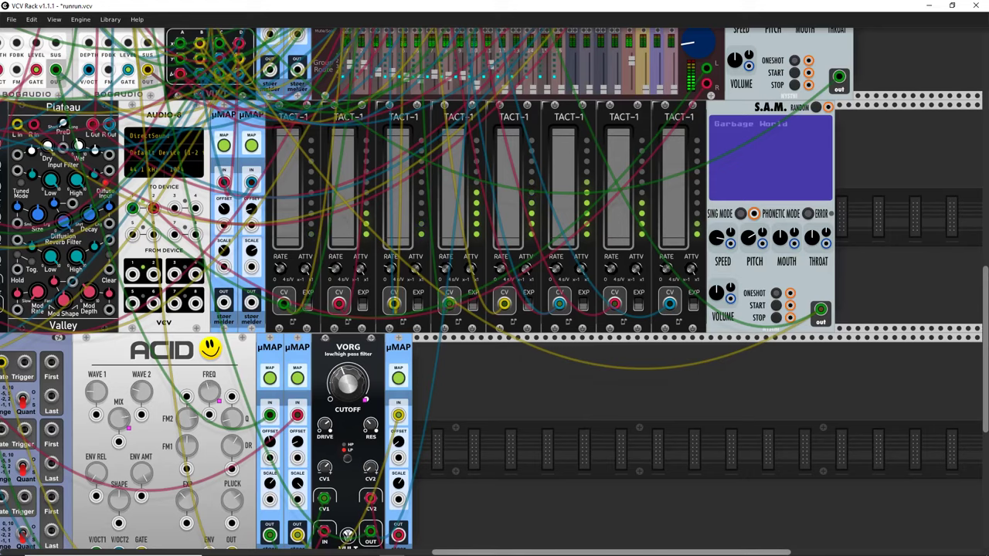
drag(610, 555, 379, 555)
scroll(596, 461, up, 7)
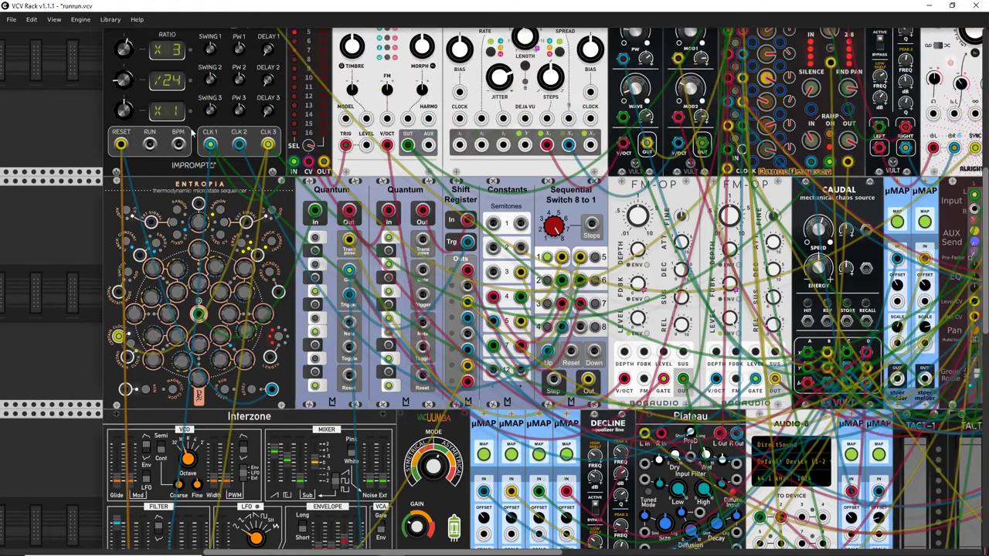
Trigger a manual reset on the Clocked module to restart the patch's clock.
scroll(130, 65, up, 1)
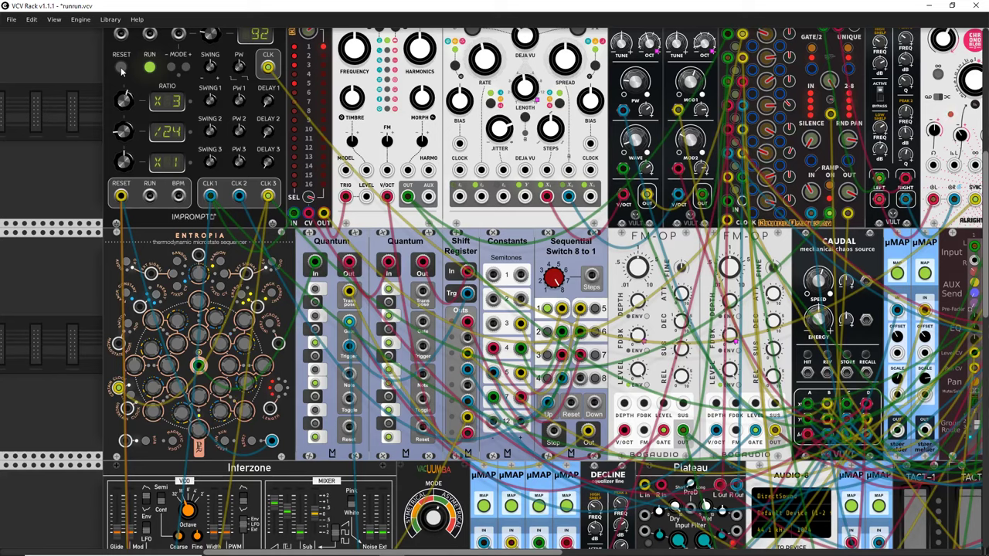
click(122, 68)
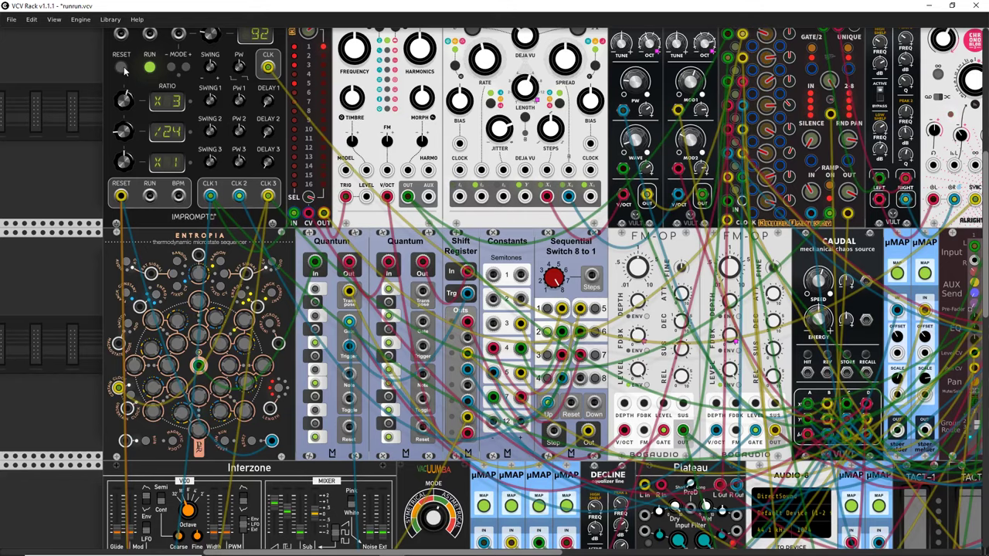
Adjust the WAVE 1 knob on the bottom-row Acid module.
scroll(942, 363, down, 8)
scroll(943, 363, right, 15)
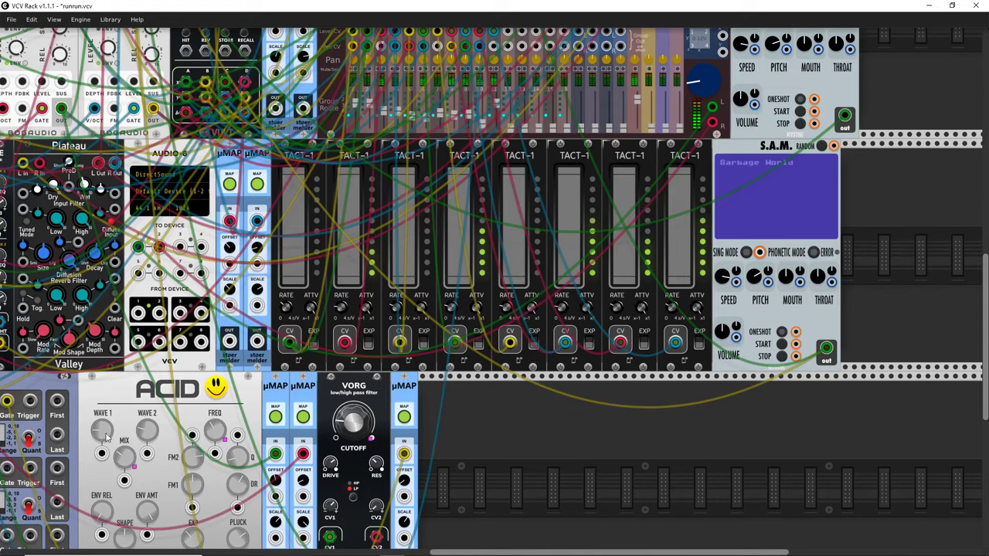
scroll(140, 461, down, 1)
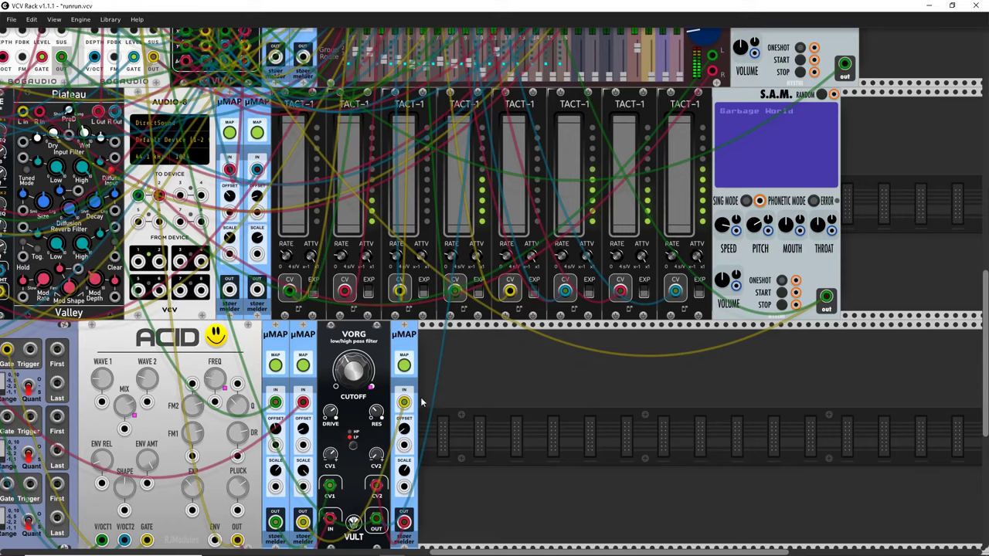
scroll(403, 407, down, 1)
scroll(403, 407, down, 1)
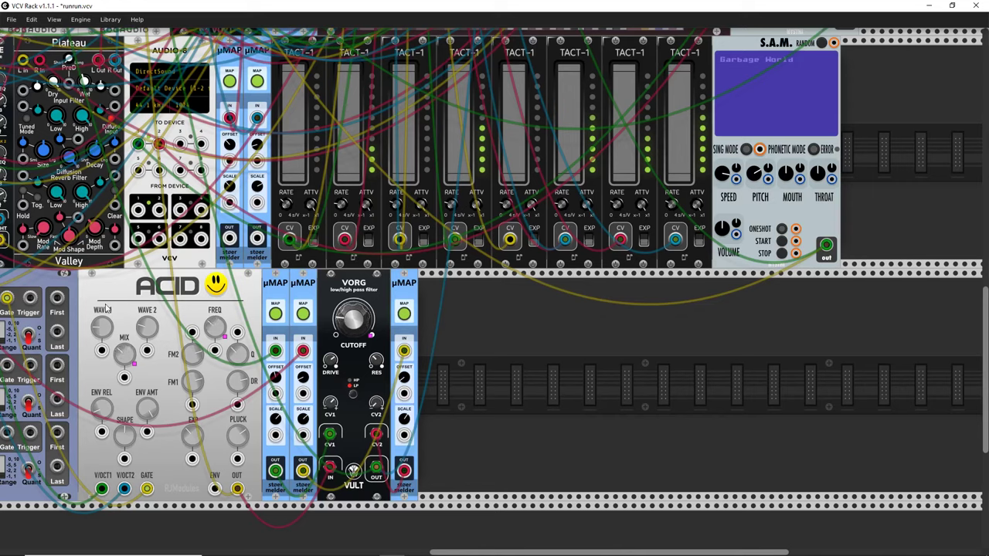
drag(99, 334, 100, 330)
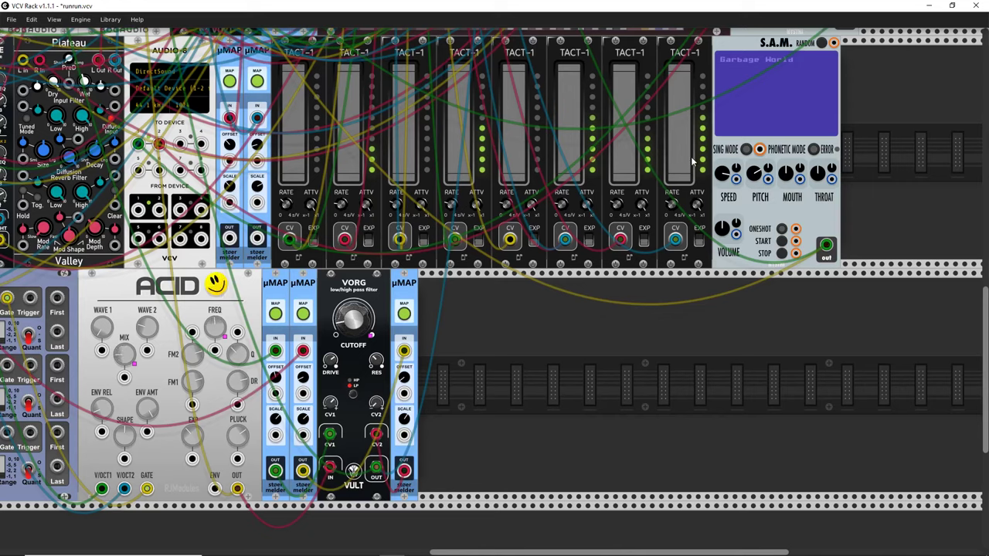
Patch the mixer's channel 13 input to the output of the "What's yours is mine" S.A.M. module and turn down the mixer's master level.
scroll(638, 155, up, 3)
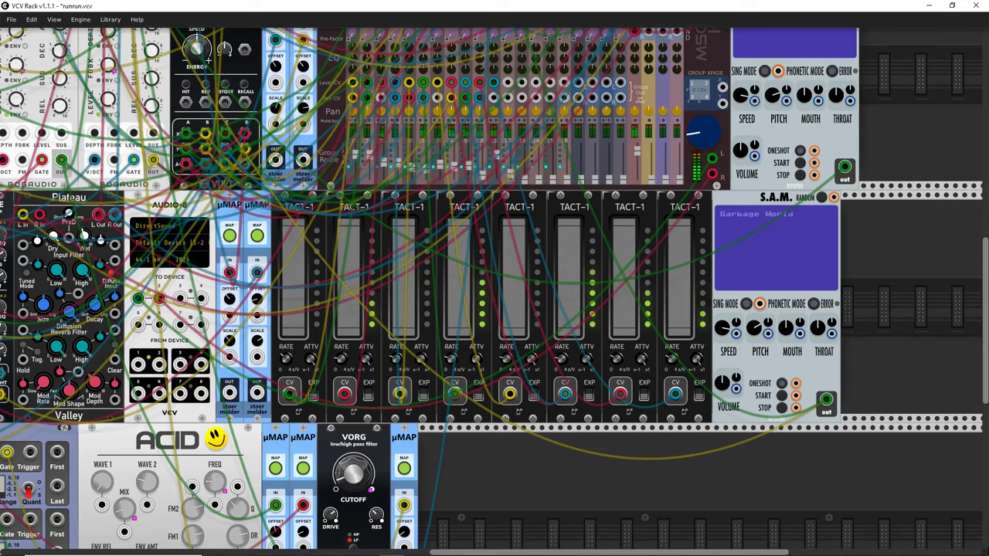
scroll(663, 235, up, 3)
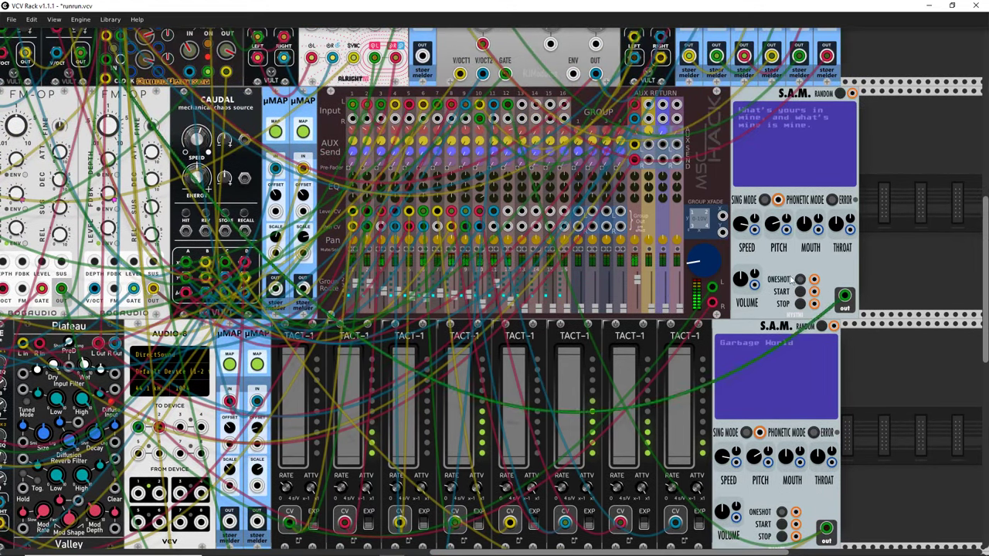
drag(522, 112, 842, 300)
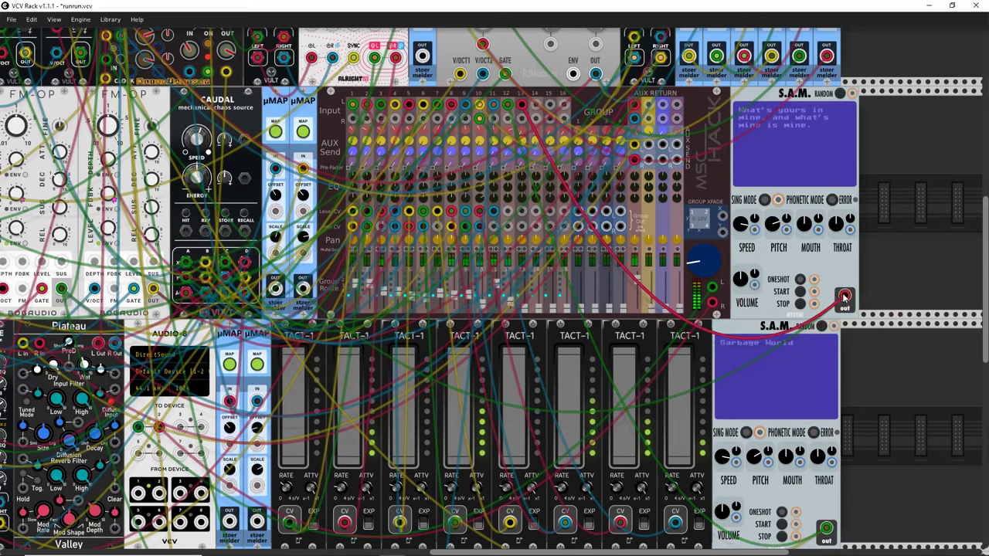
drag(845, 298, 622, 304)
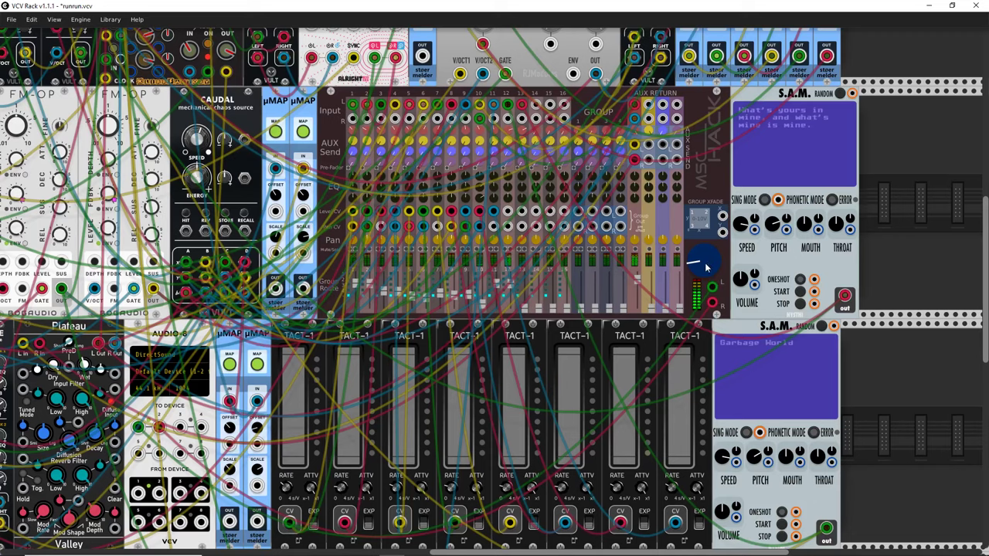
drag(707, 267, 706, 306)
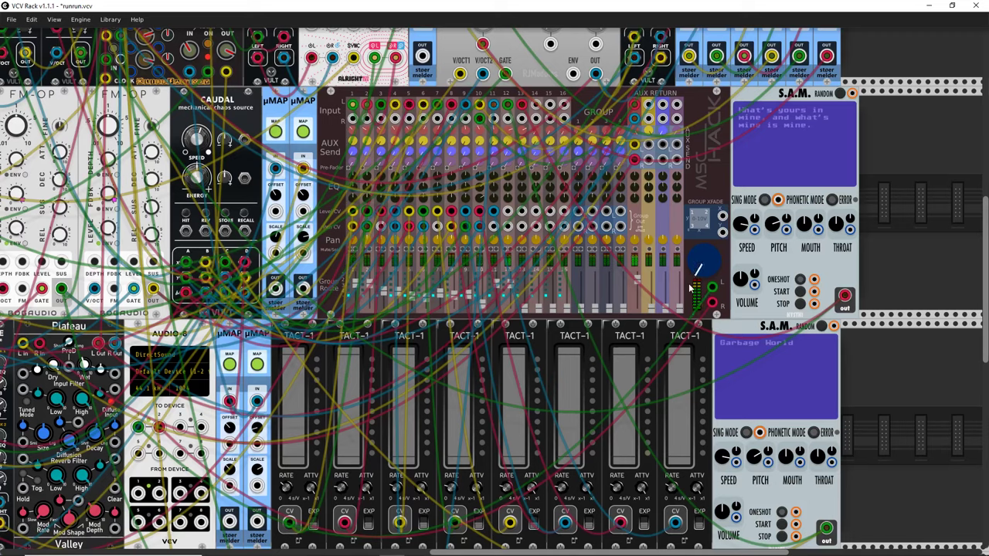